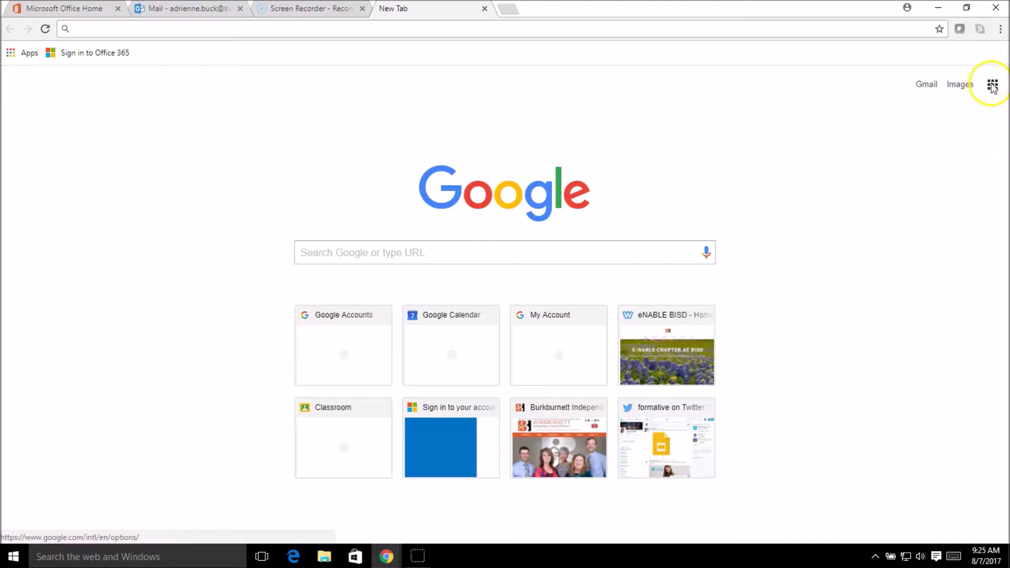
- Open the Google My Account page and sign in to the existing account with its password
click(993, 85)
click(852, 152)
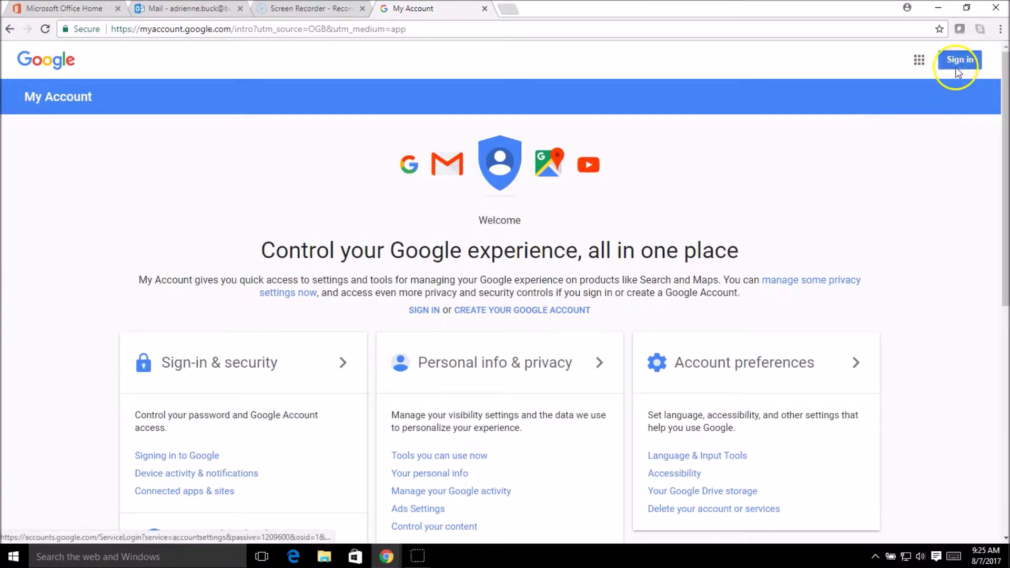
click(956, 68)
click(505, 276)
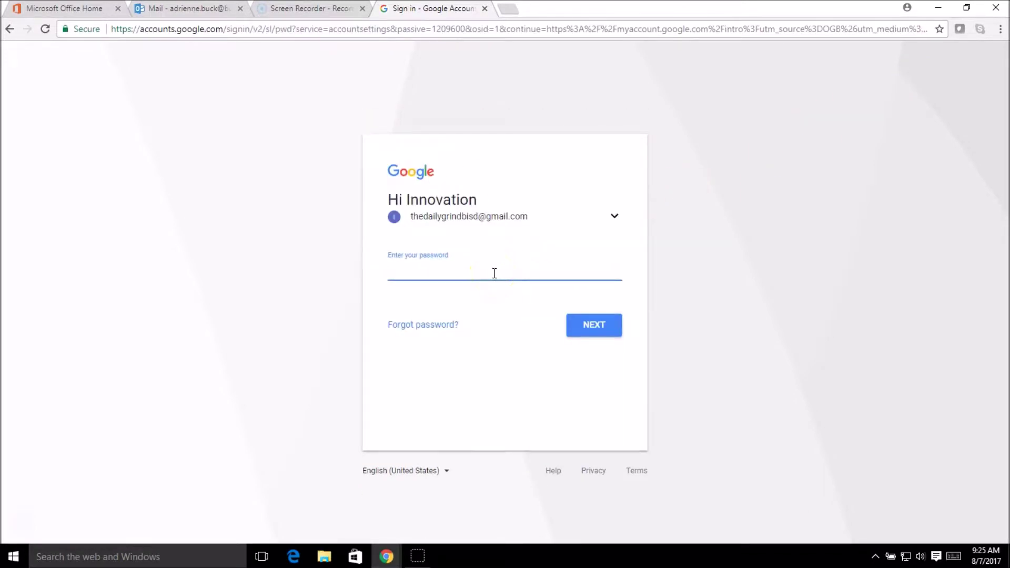
text(•••••••)
key(Return)
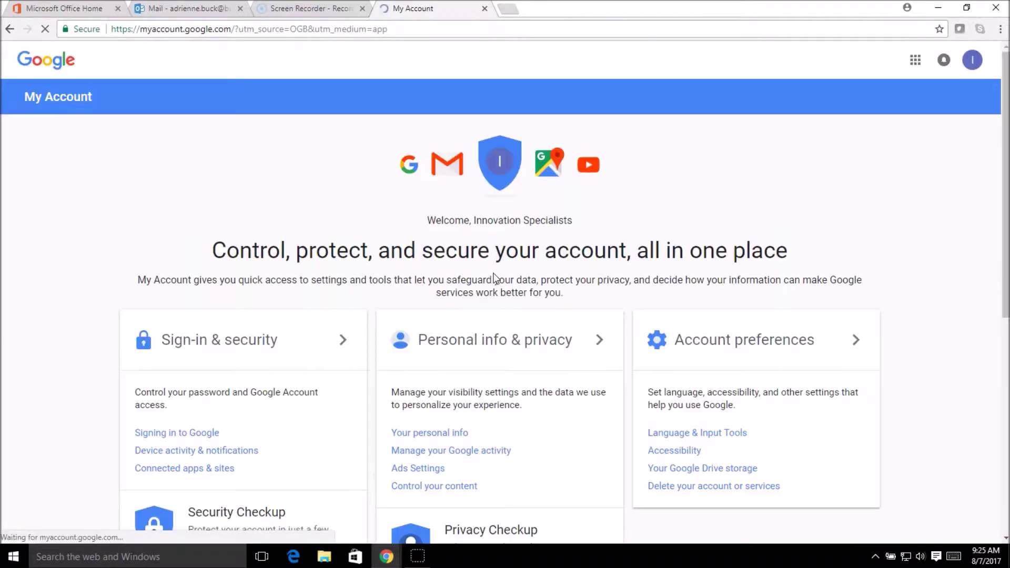
- Open Google Calendar and go to the Labs section of its settings
click(915, 62)
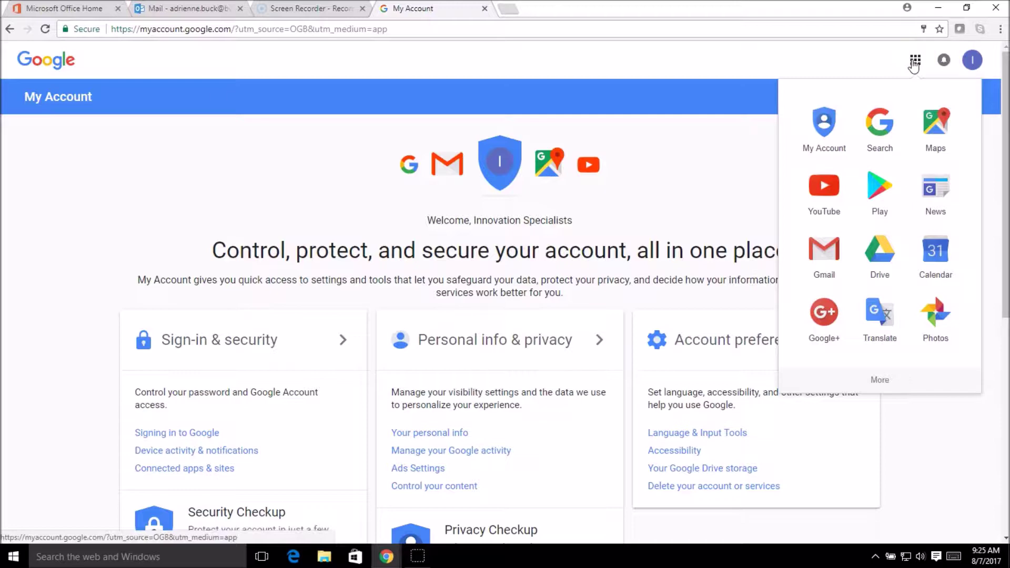
click(936, 259)
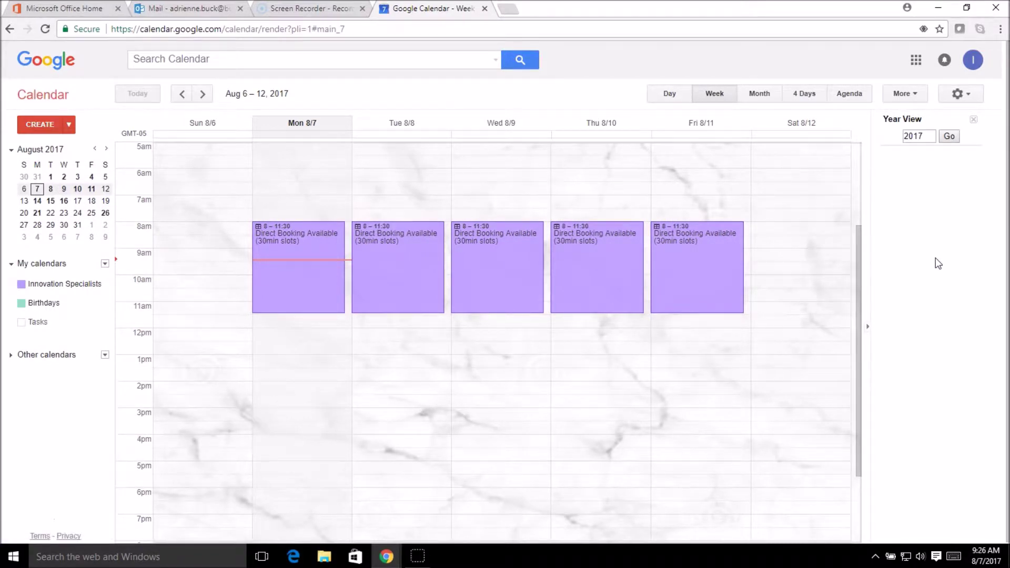
click(957, 95)
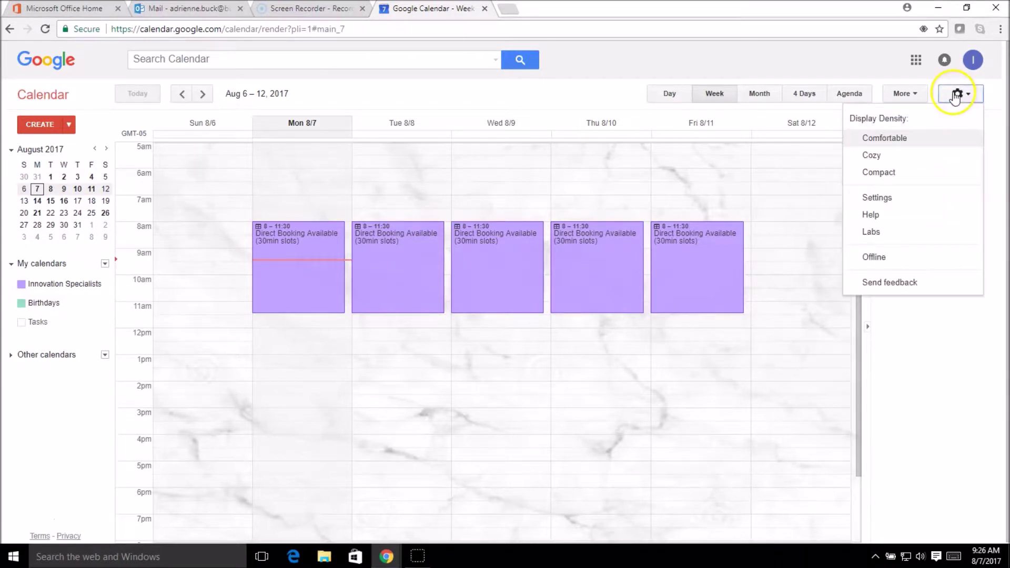
click(893, 231)
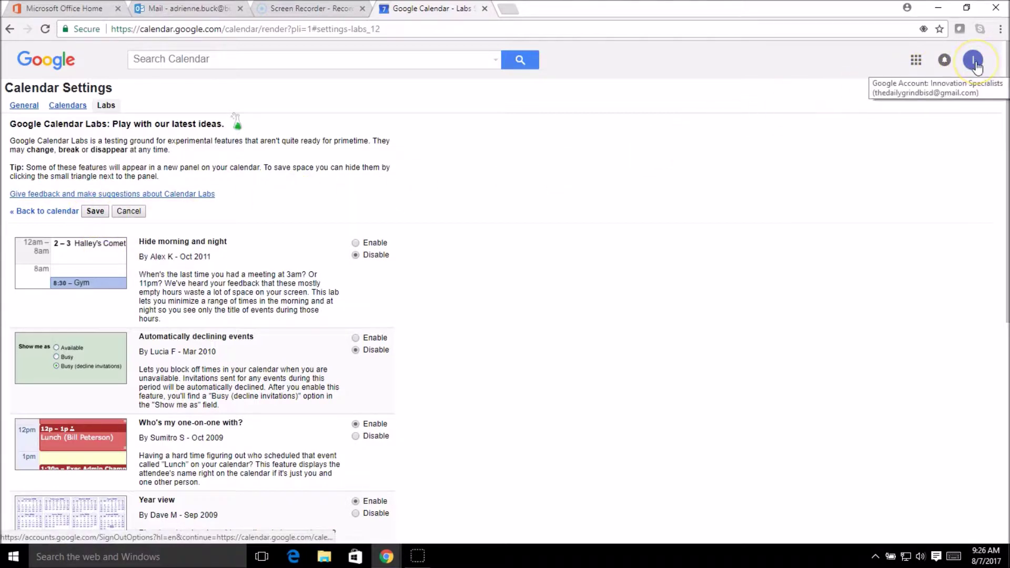
- View the signed-in account's details and the general calendar settings, and return to the calendar
click(974, 61)
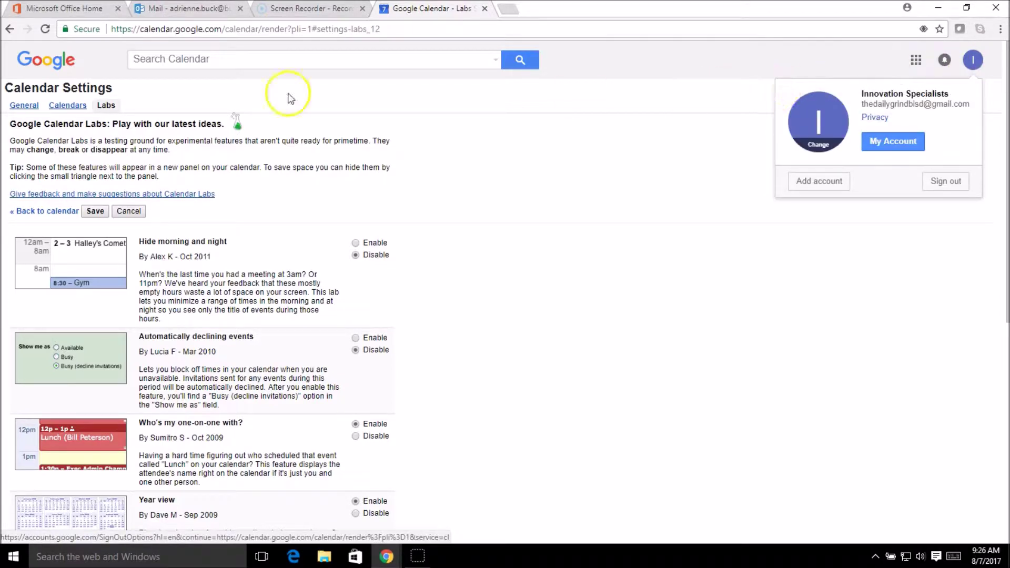
click(24, 106)
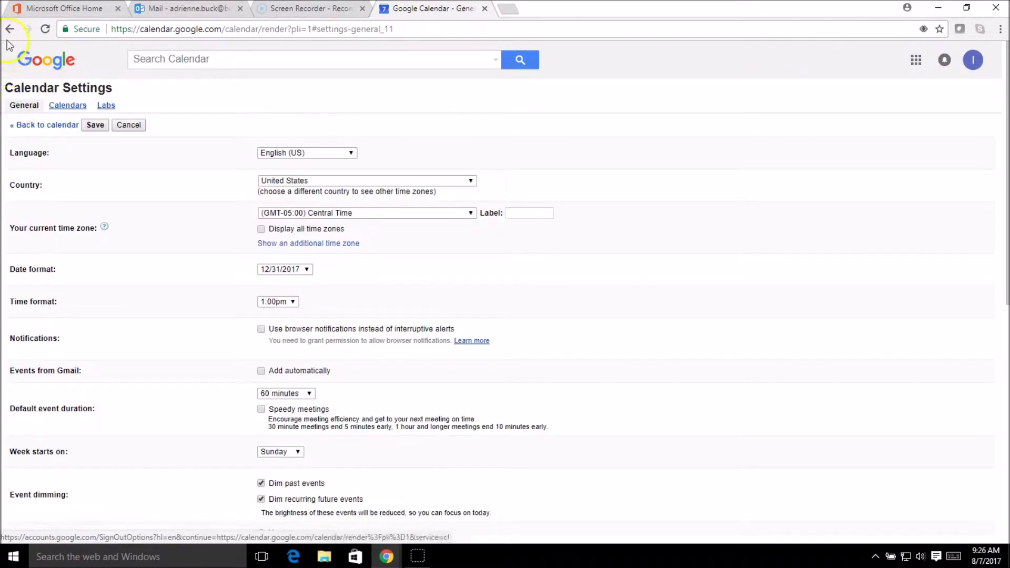
click(31, 126)
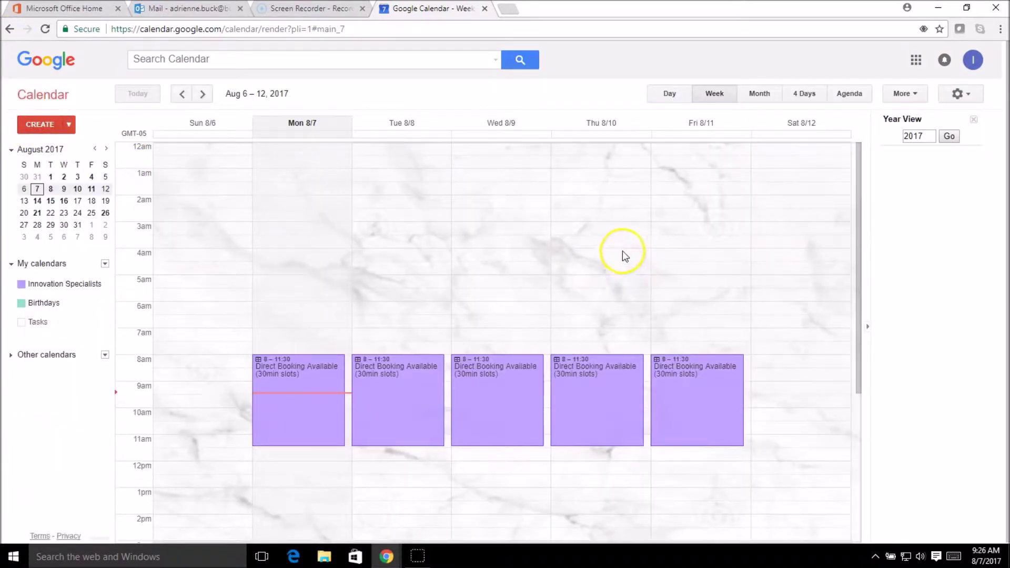
- Compare the calendar's day, week and month views
scroll(753, 270, down, 3)
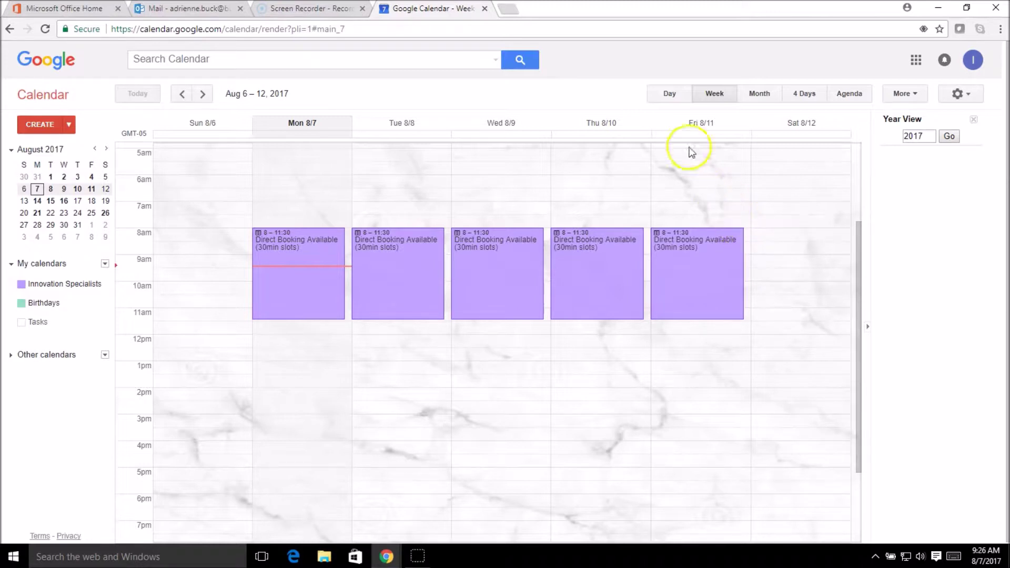
click(675, 95)
click(714, 94)
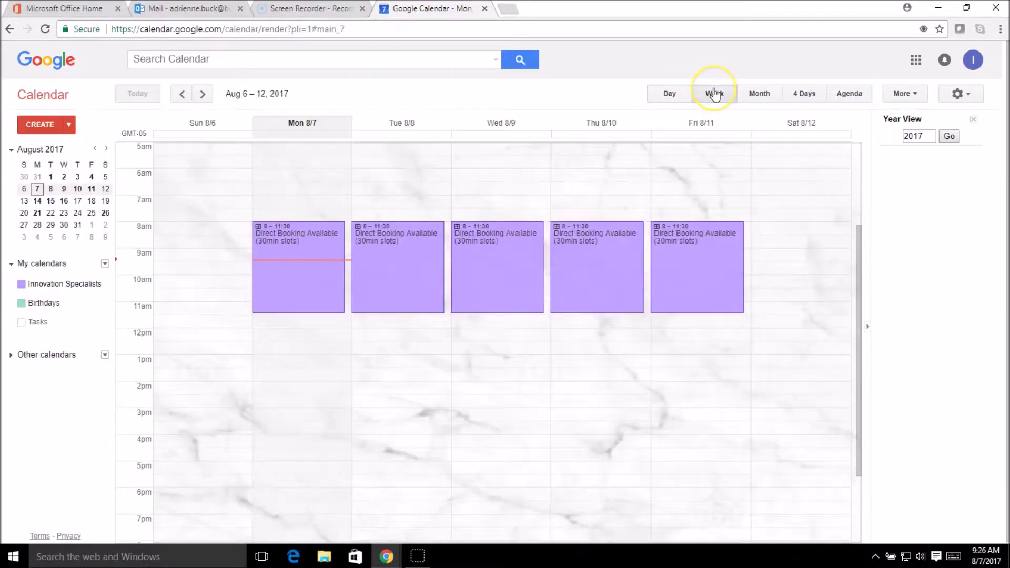
click(760, 100)
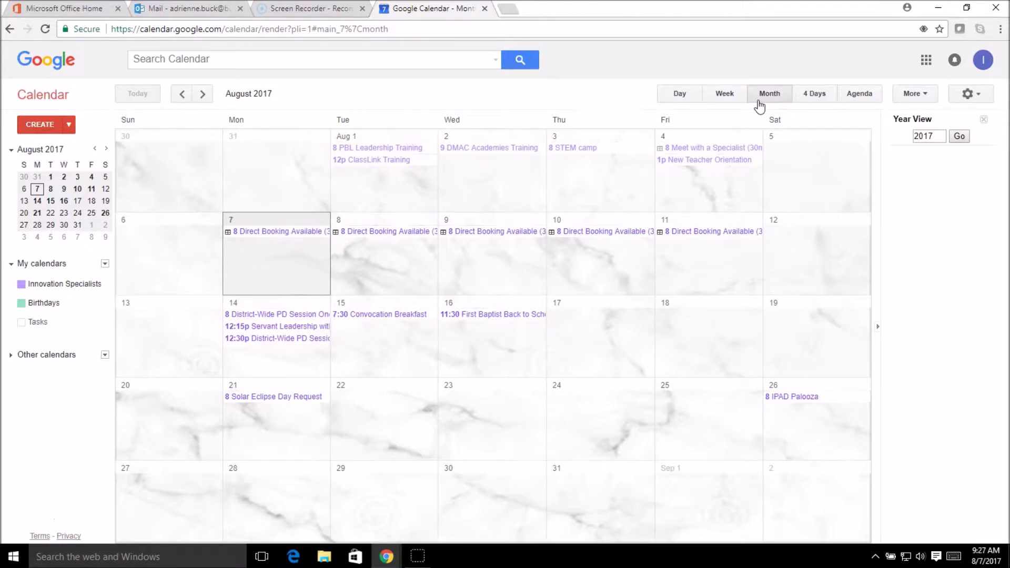
click(729, 99)
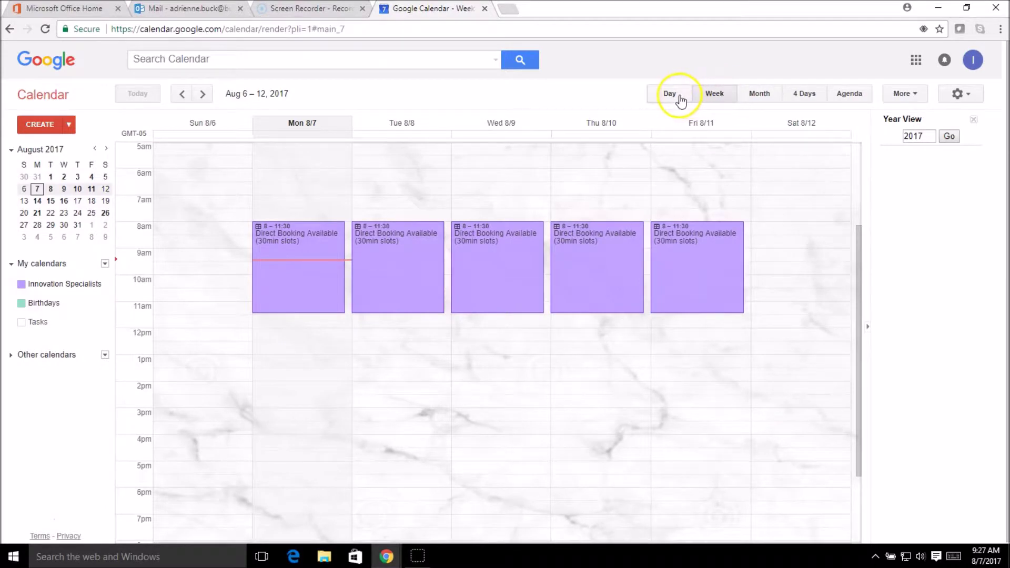
click(681, 100)
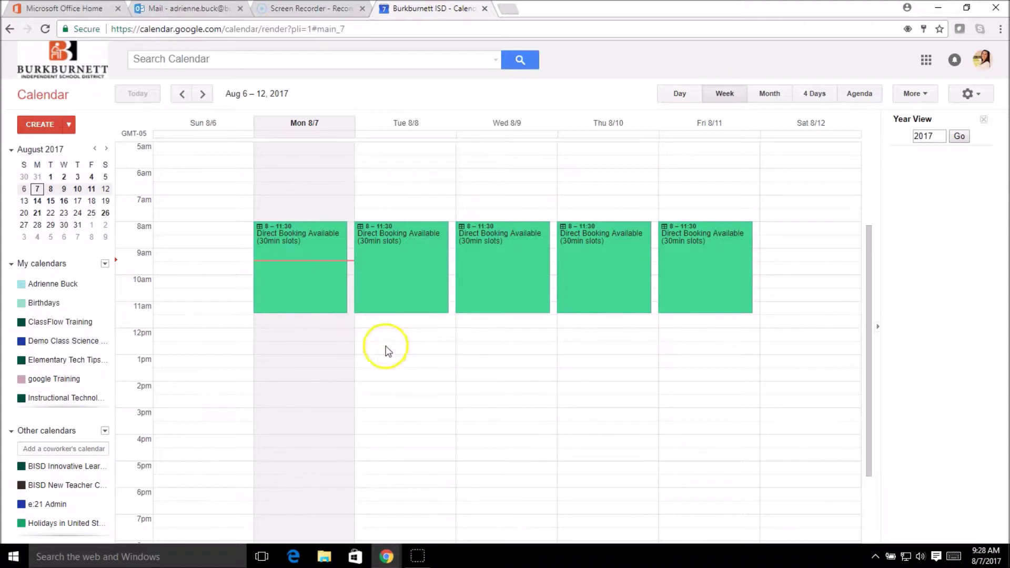
- Create Parent Teacher Conference appointment slots of 30 minutes on Monday, August 7, 12pm to 1pm, on the shared Gmail calendar
click(310, 340)
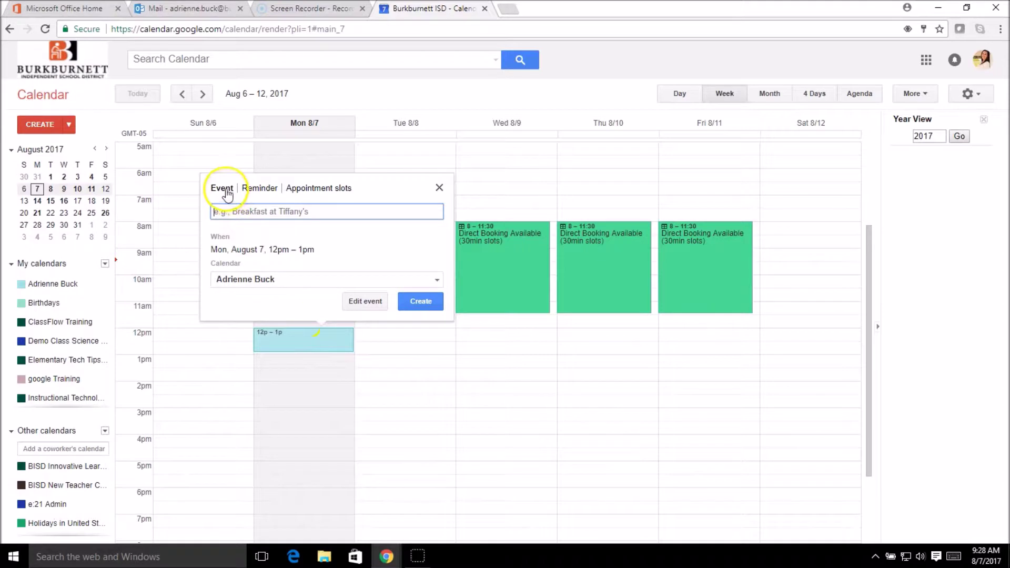
click(301, 192)
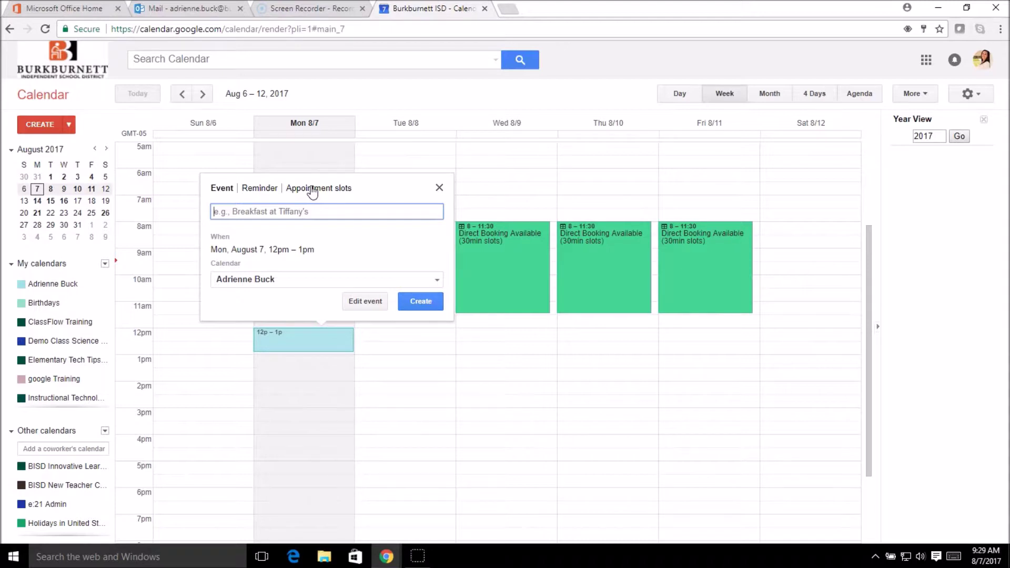
click(312, 190)
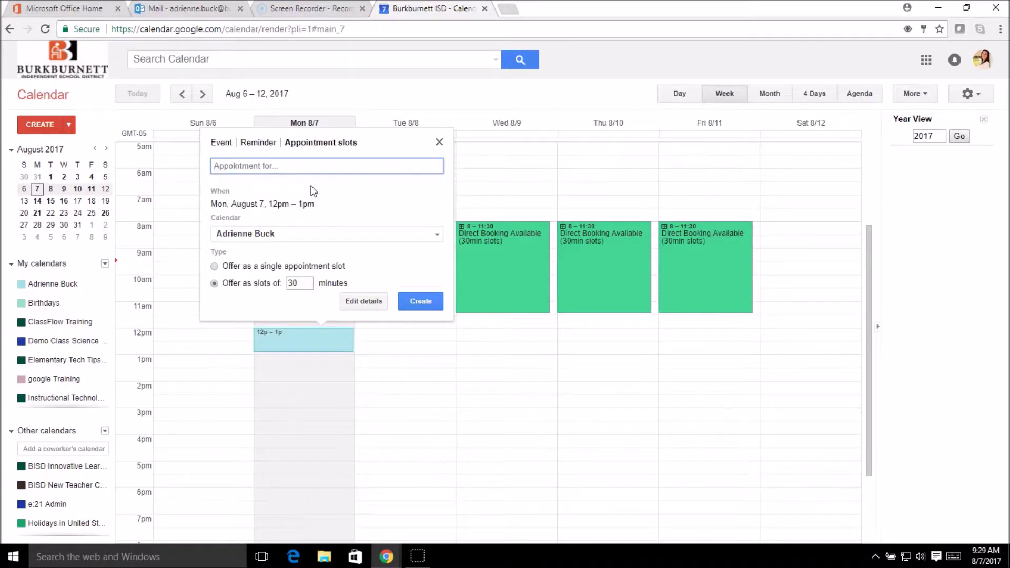
click(299, 168)
text(Parent Teacher Conference)
click(277, 238)
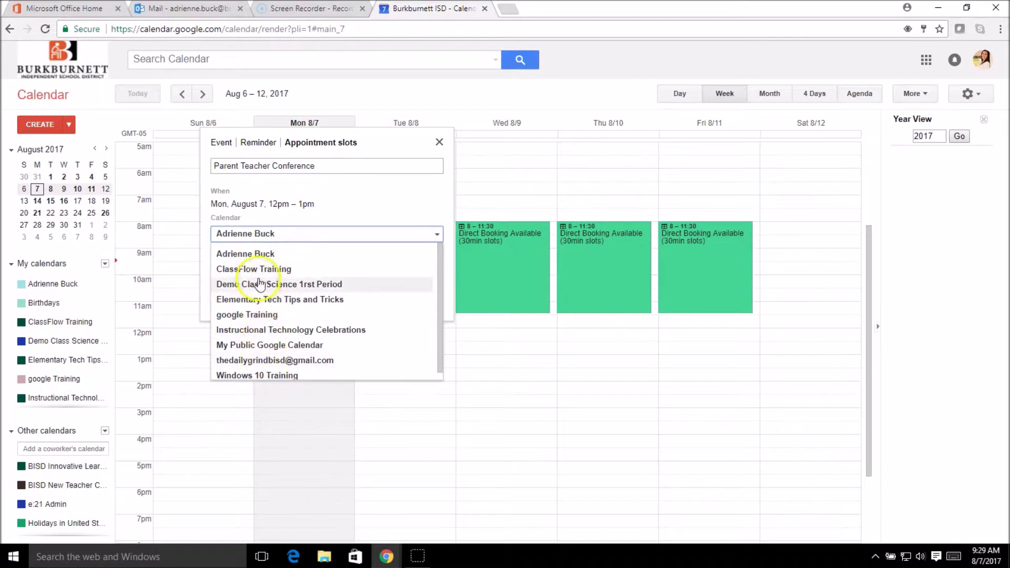
click(261, 361)
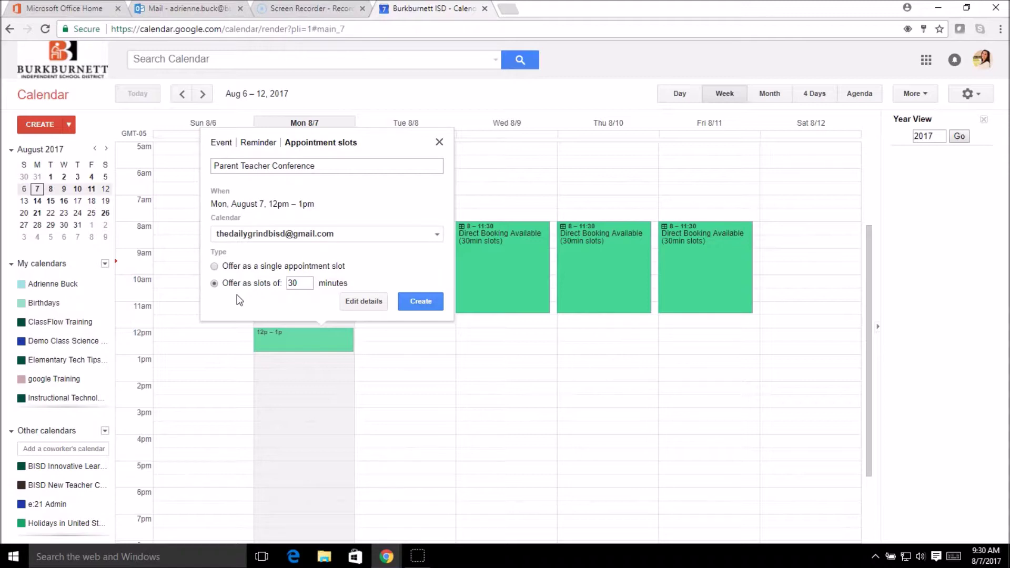
click(421, 301)
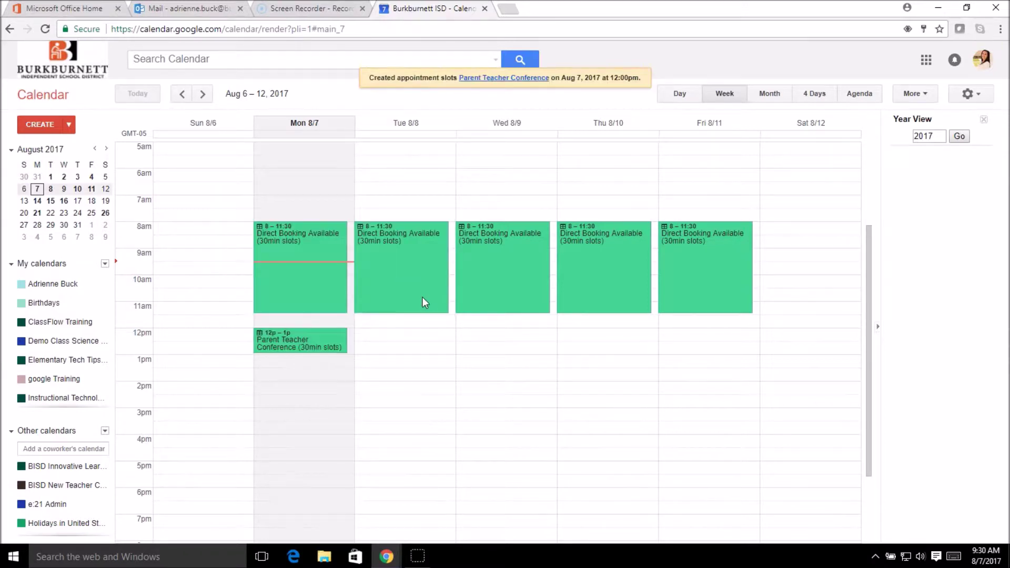
- Edit the Parent Teacher Conference block's details so that its time block ends at 3:00pm
click(340, 344)
click(452, 314)
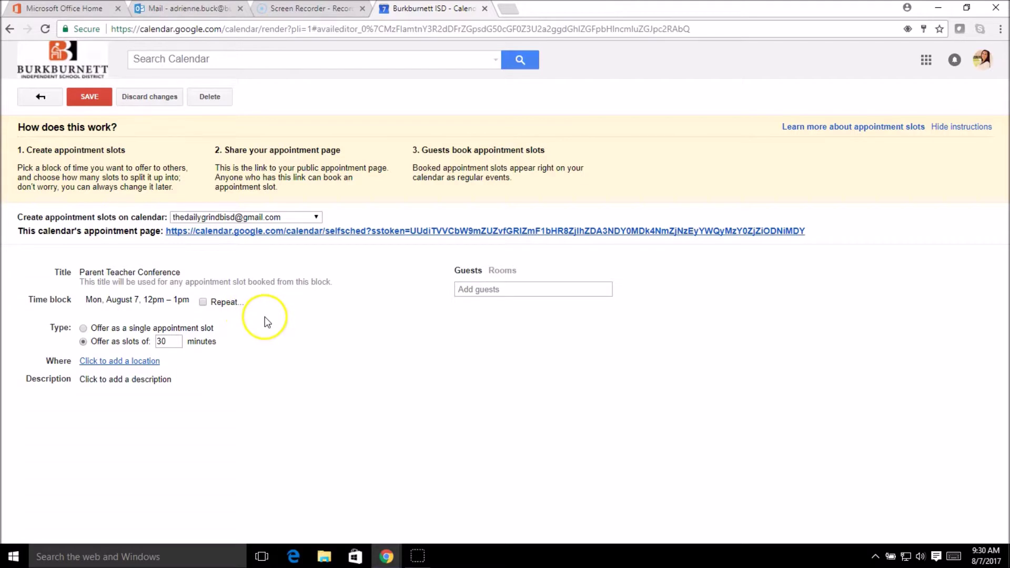
click(164, 299)
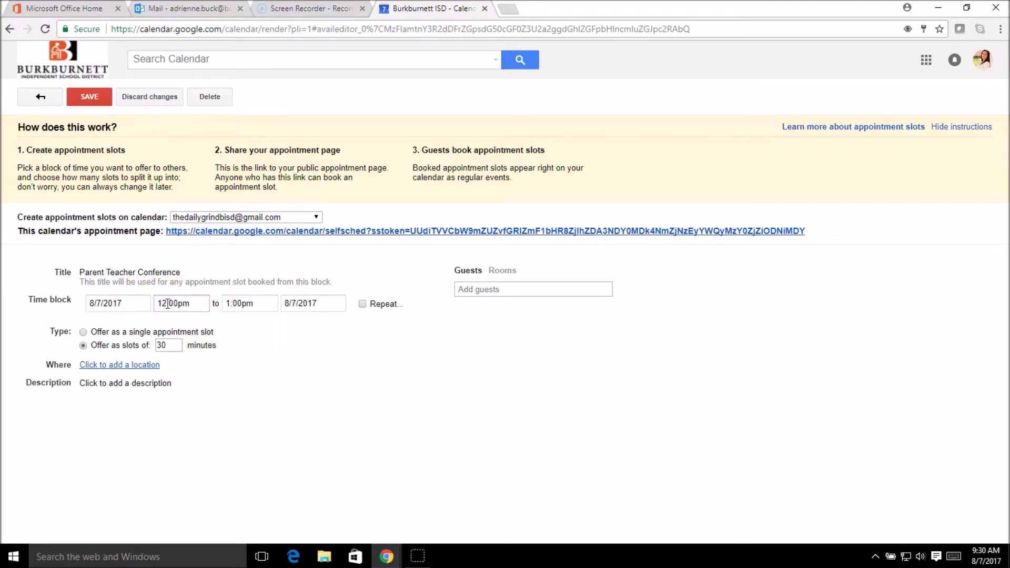
click(241, 304)
key(BackSpace)
text(3)
- Set the appointment slot length to 45 minutes and save the Parent Teacher Conference block
click(168, 347)
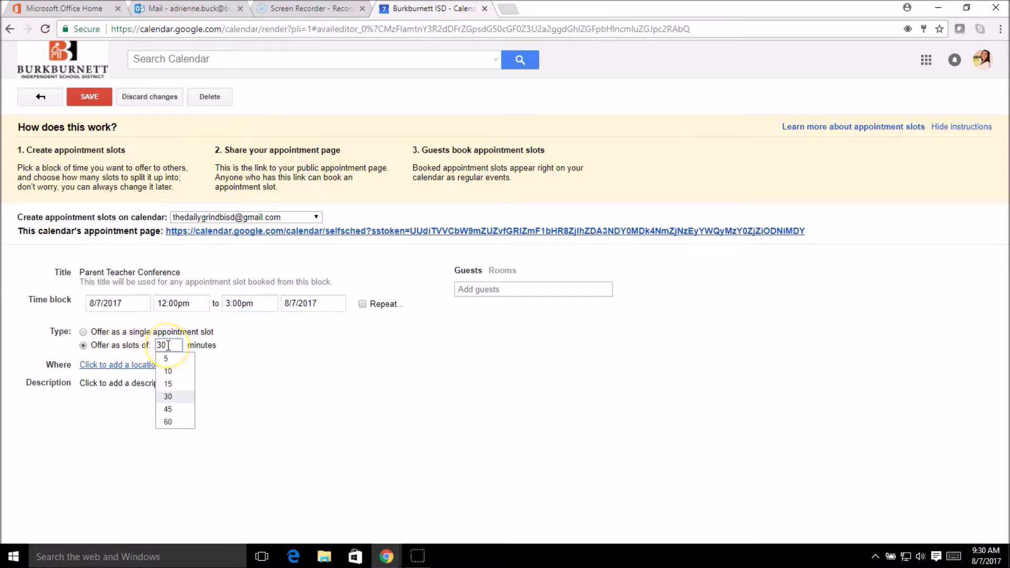
key(BackSpace)
key(BackSpace)
text(45)
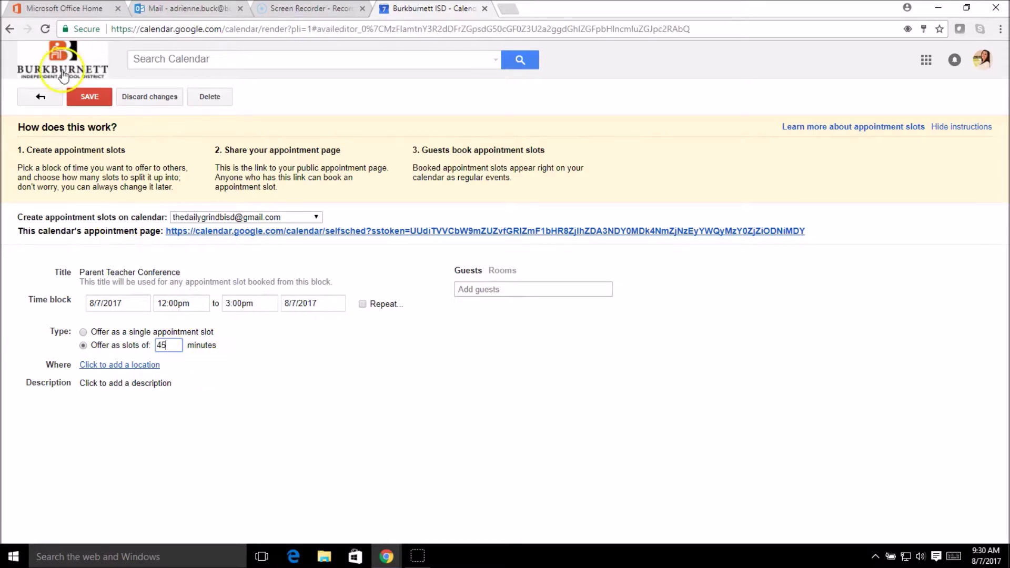
click(82, 95)
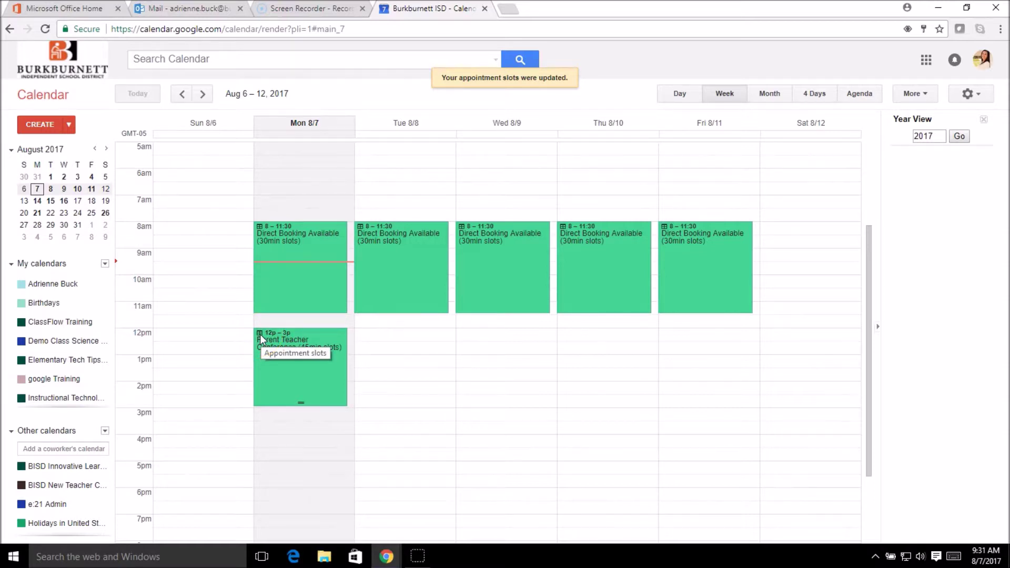
- Book the 12:00pm to 12:45pm Parent Teacher Conference slot on Monday, August 7, leaving the location and description empty
click(288, 334)
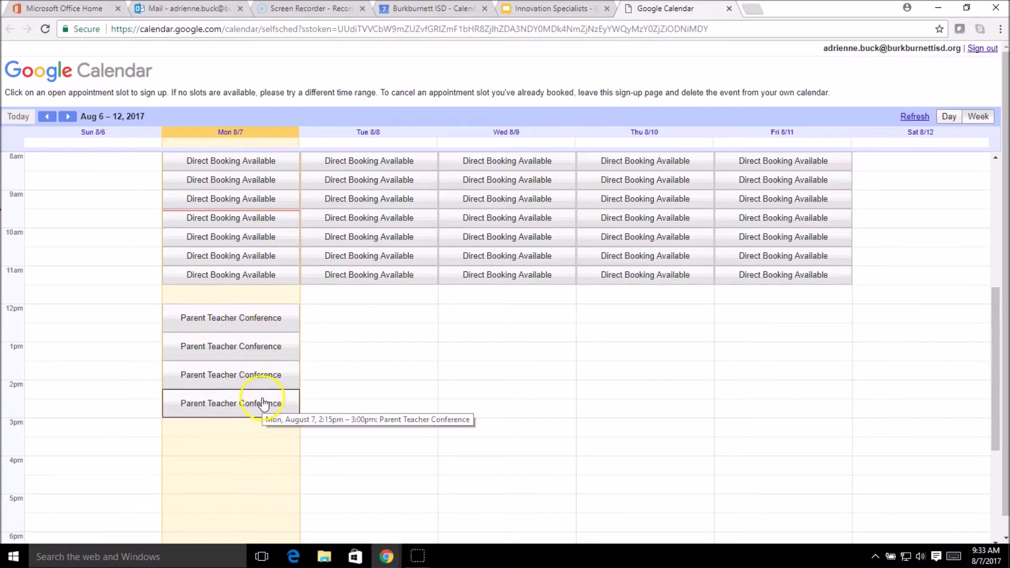
click(245, 330)
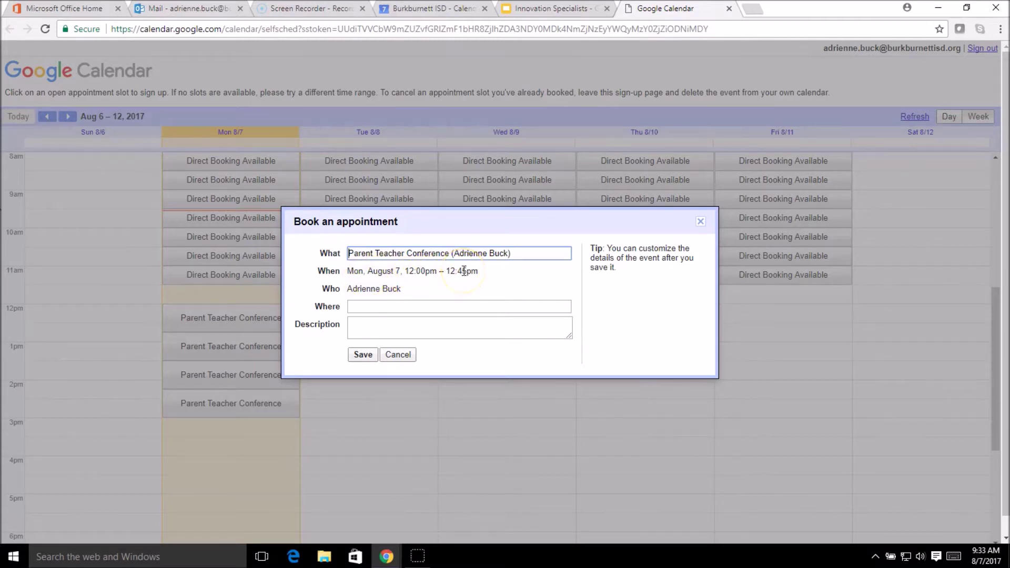
click(412, 306)
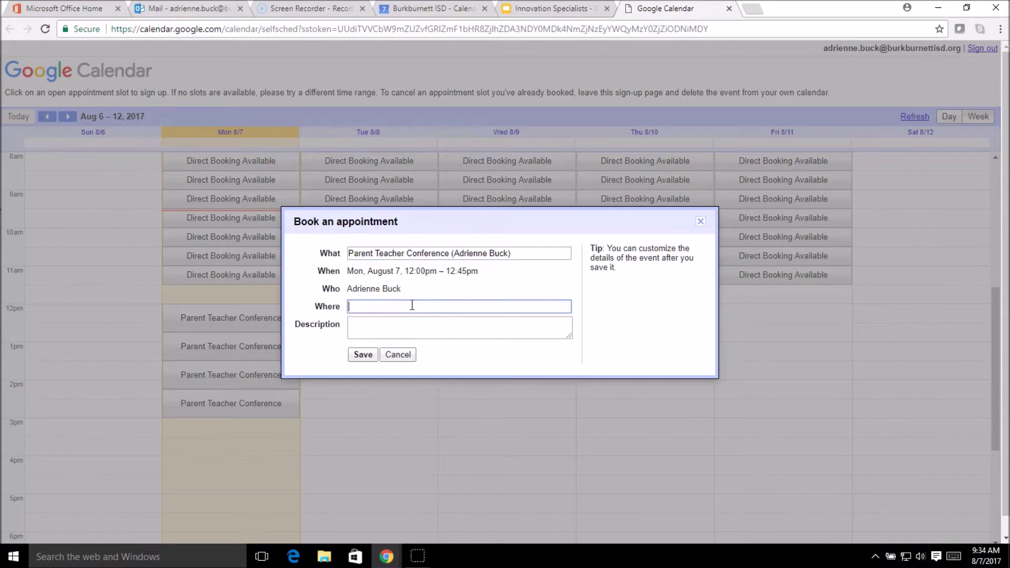
click(402, 315)
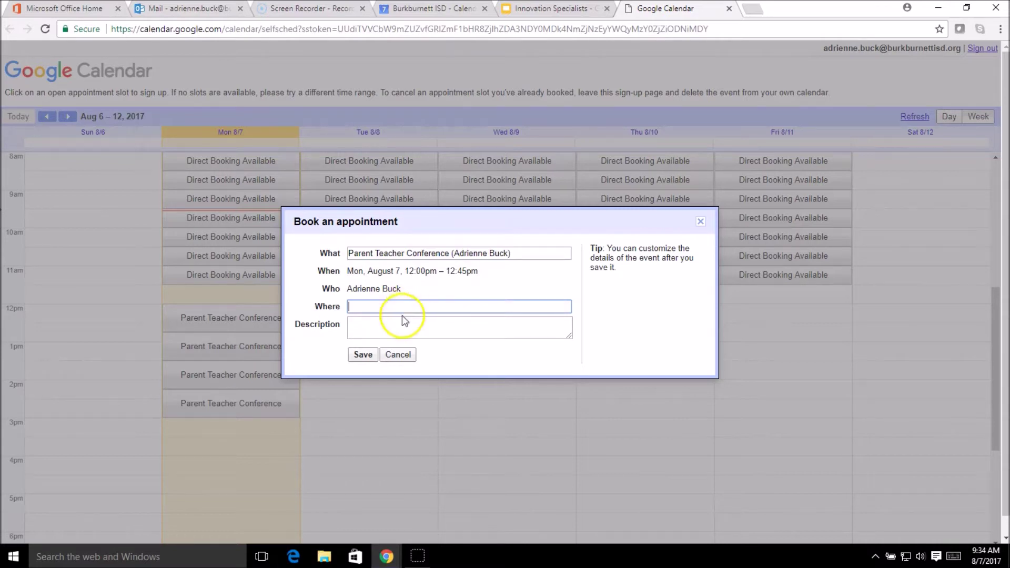
click(368, 355)
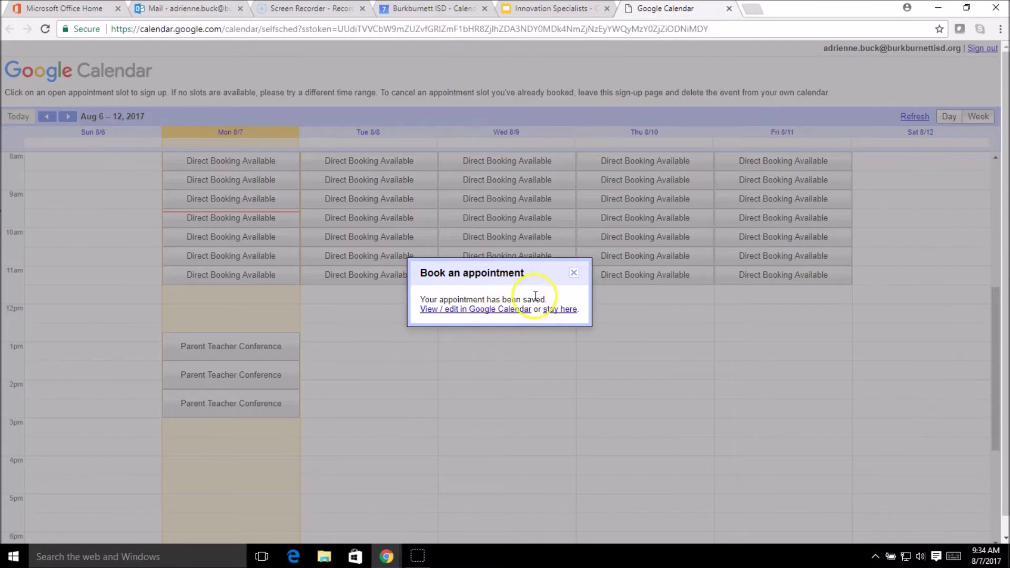
click(574, 274)
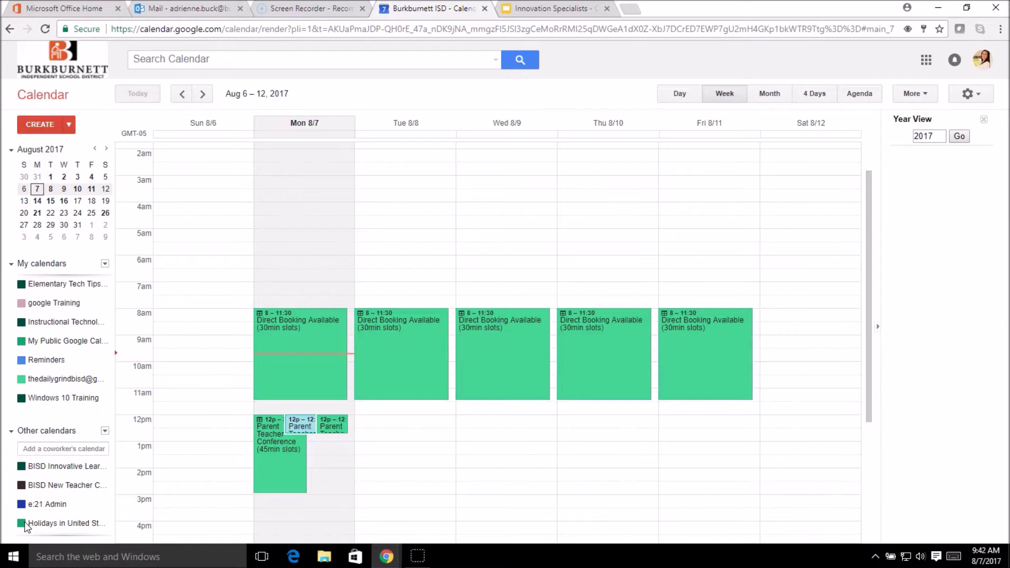
- Open the Parent Teacher Conference block's details and follow the link to its public appointment page
click(279, 473)
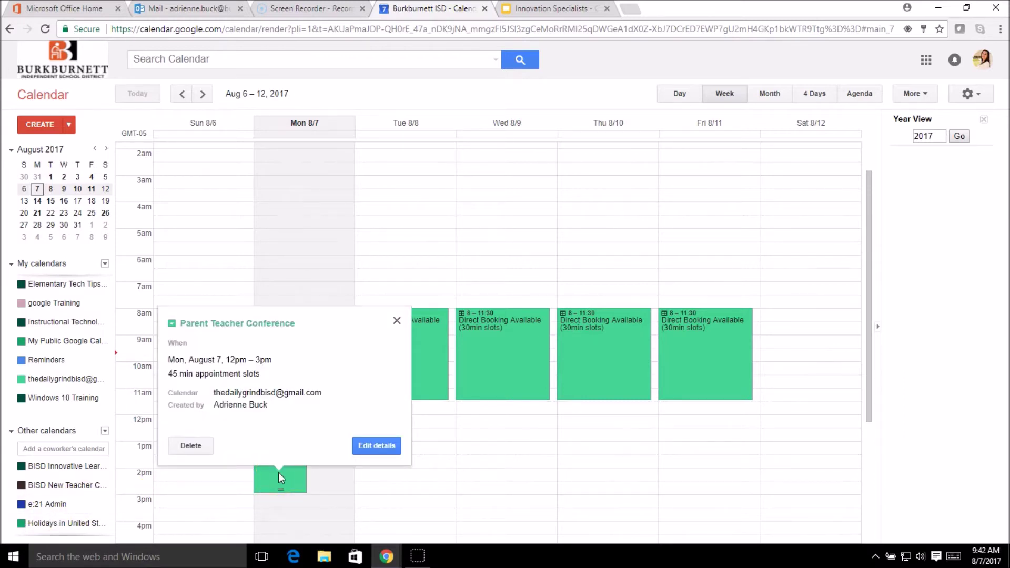
click(372, 447)
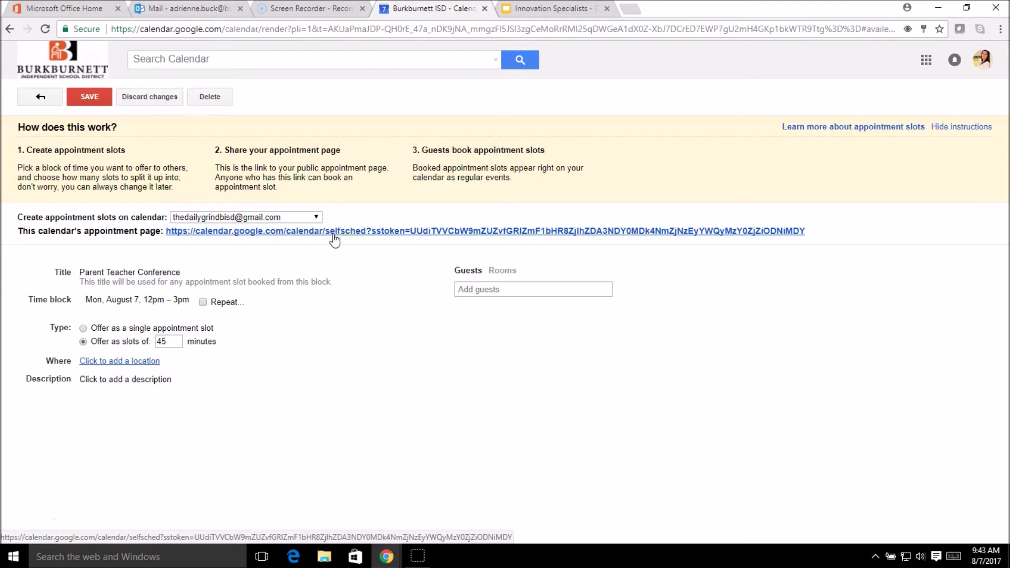
right_click(334, 237)
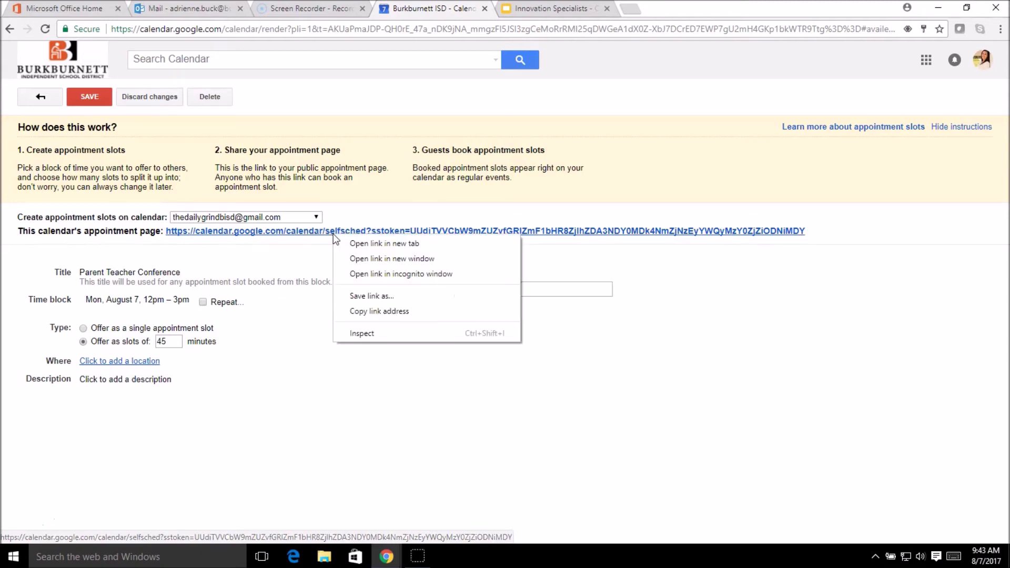
click(332, 233)
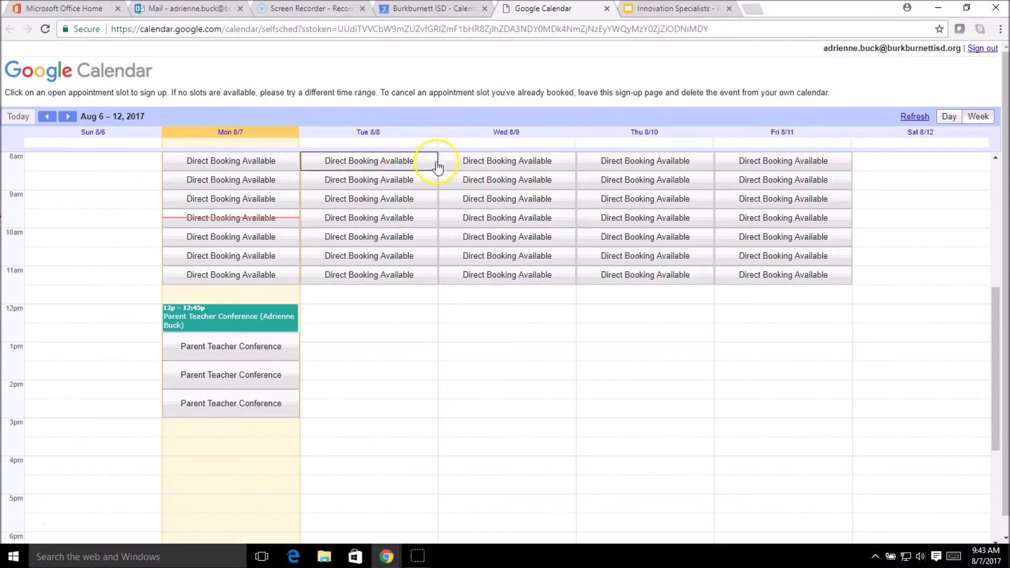
- Select the appointment page's web address and switch to the Innovation Specialists presentation in Google Slides
click(717, 29)
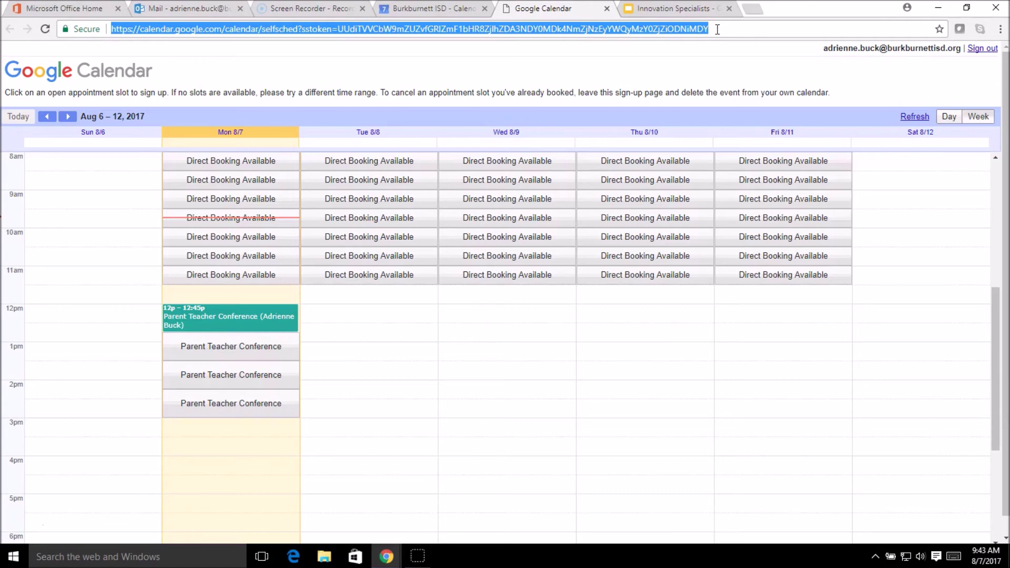
click(685, 10)
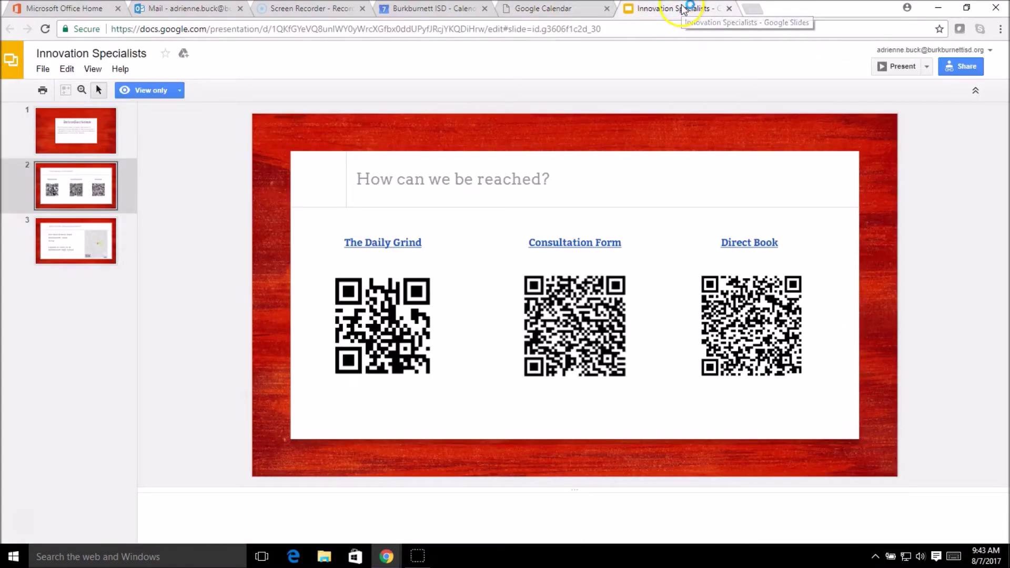